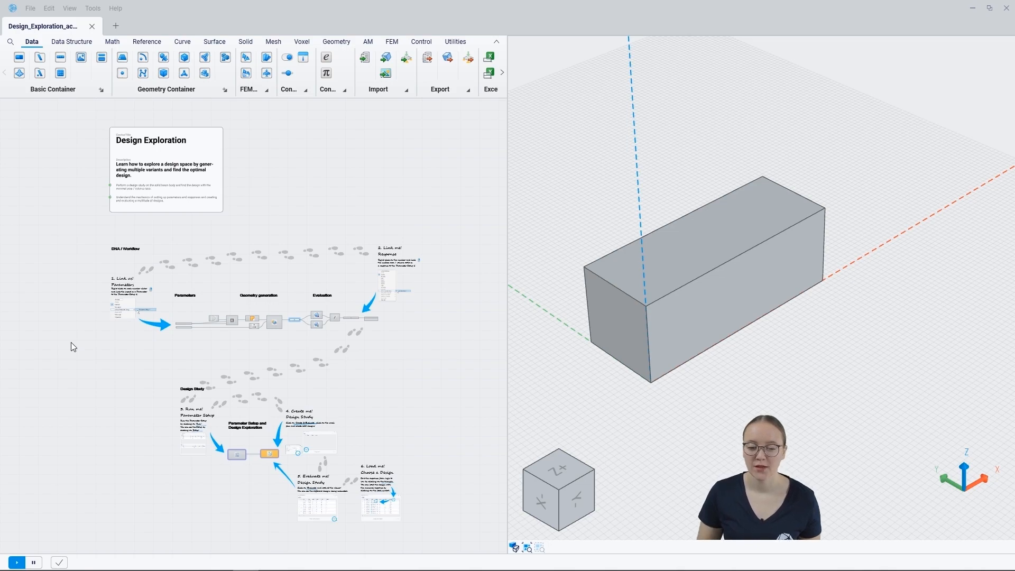
- Inspect the parameter and geometry nodes, selecting Solid Body to highlight the box in 3D
{"action": "scroll", "coordinate": [239, 313], "scroll_direction": "up", "scroll_amount": 5}
{"action": "scroll", "coordinate": [240, 315], "scroll_direction": "up", "scroll_amount": 1}
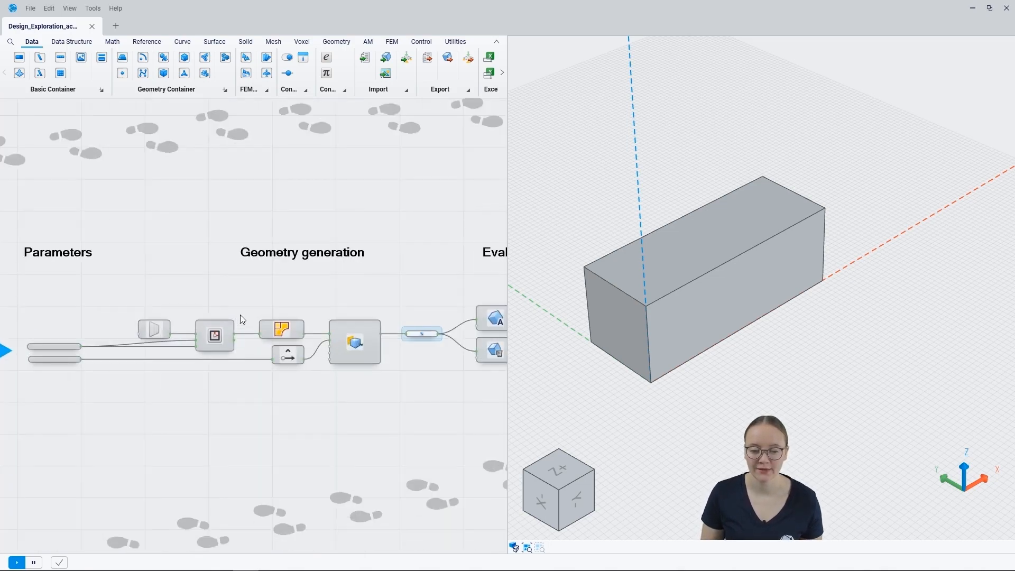
{"action": "scroll", "coordinate": [174, 299], "scroll_direction": "up", "scroll_amount": 2}
{"action": "right_click_drag", "start_coordinate": [240, 297], "coordinate": [282, 279]}
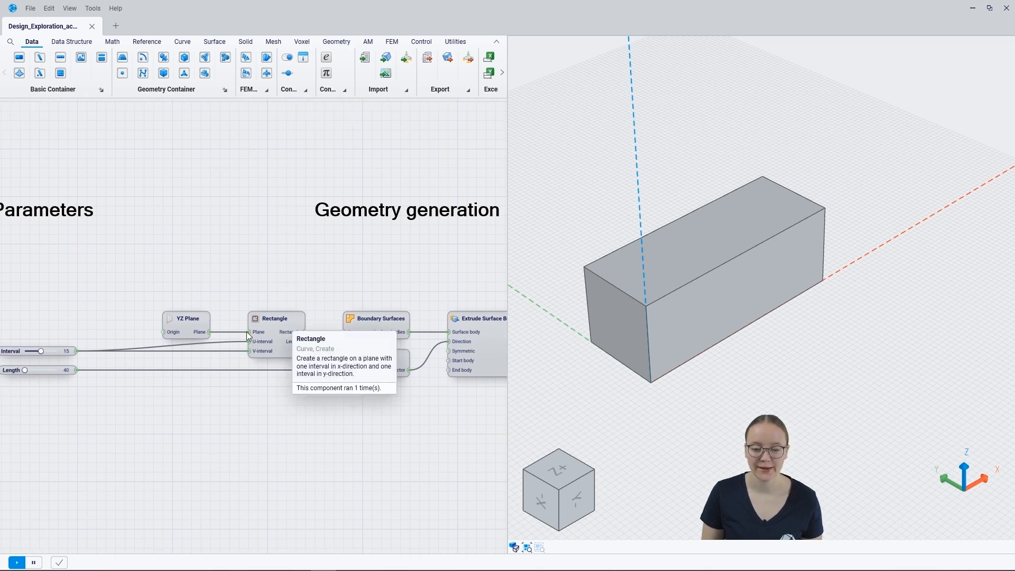
{"action": "right_click_drag", "start_coordinate": [421, 276], "coordinate": [297, 257]}
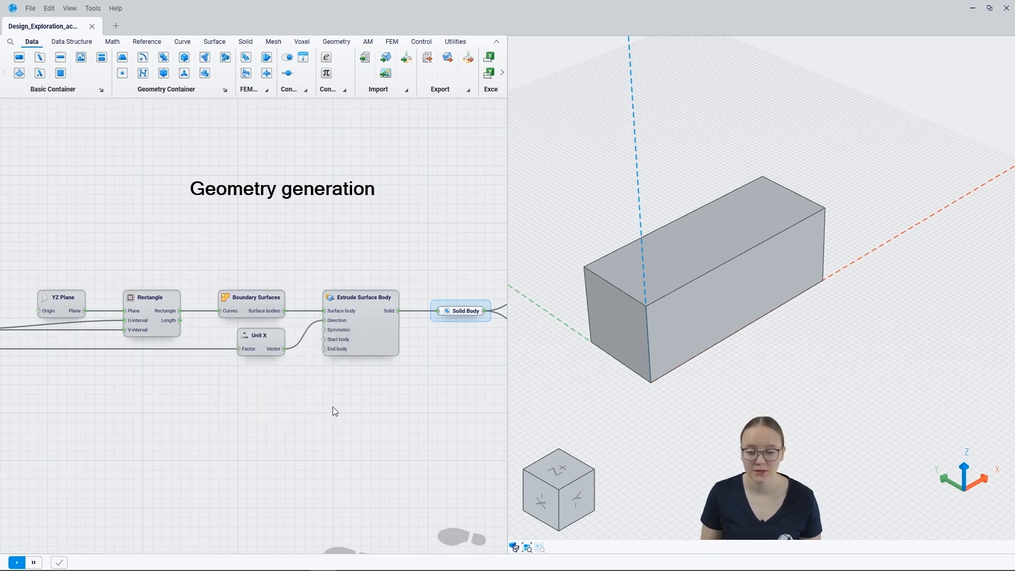
{"action": "left_click", "coordinate": [463, 311]}
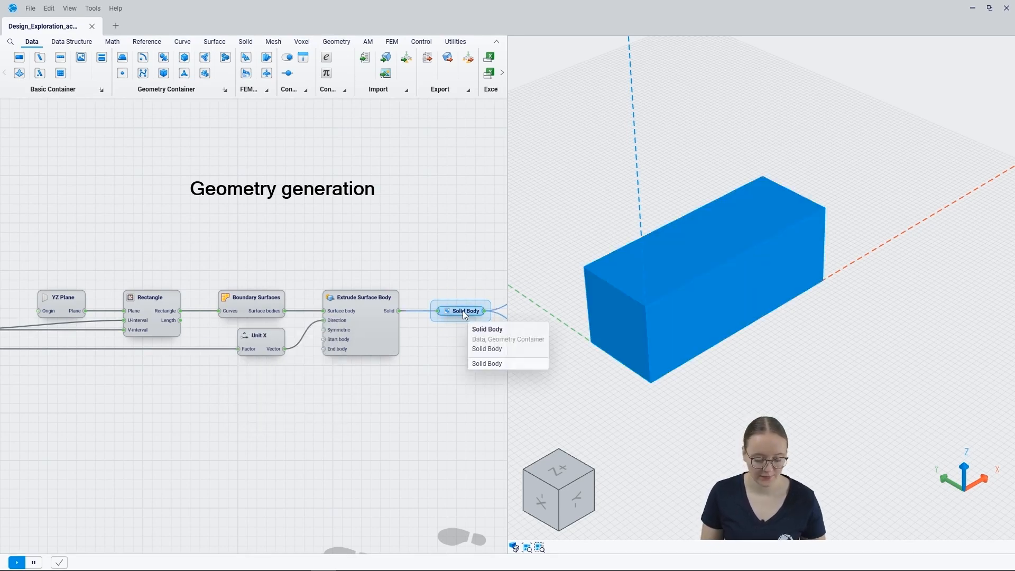
{"action": "left_click", "coordinate": [127, 410]}
- Pan past the Interval and Length sliders to the Area, Volume and Division nodes giving 0.316667
{"action": "right_click_drag", "start_coordinate": [45, 404], "coordinate": [211, 411]}
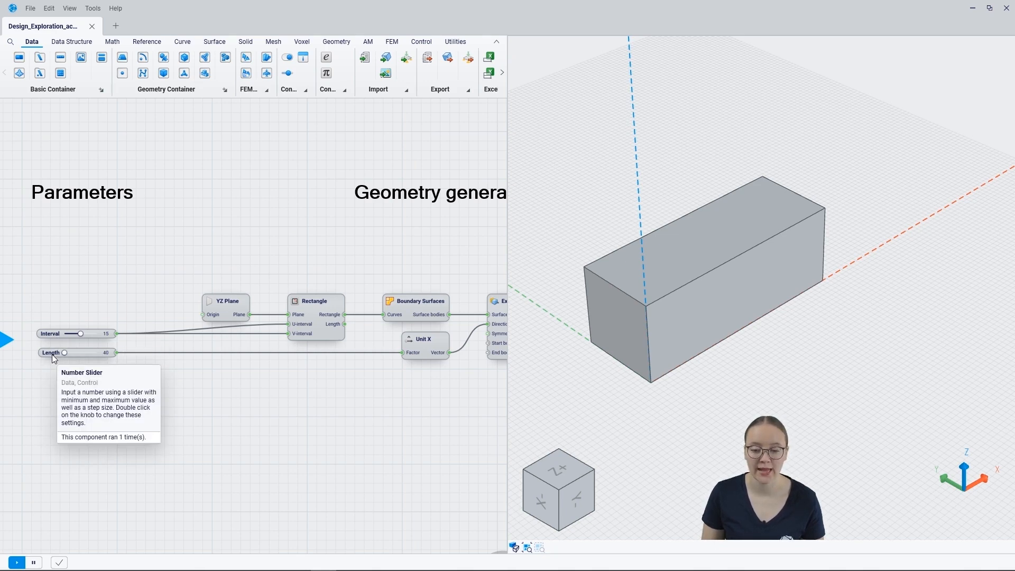
{"action": "right_click_drag", "start_coordinate": [458, 375], "coordinate": [193, 379]}
{"action": "right_click_drag", "start_coordinate": [431, 363], "coordinate": [191, 355]}
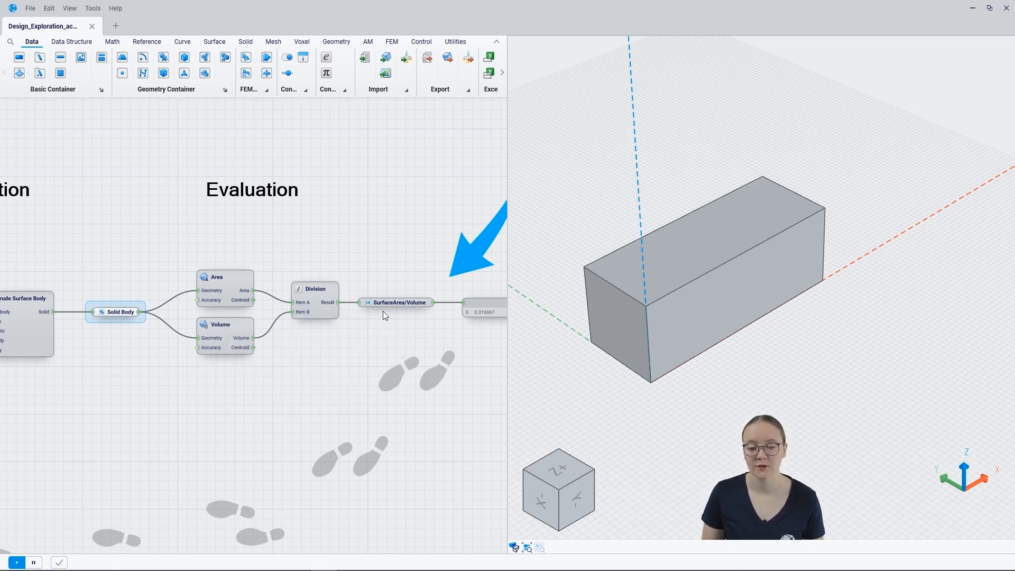
{"action": "right_click_drag", "start_coordinate": [454, 343], "coordinate": [392, 341]}
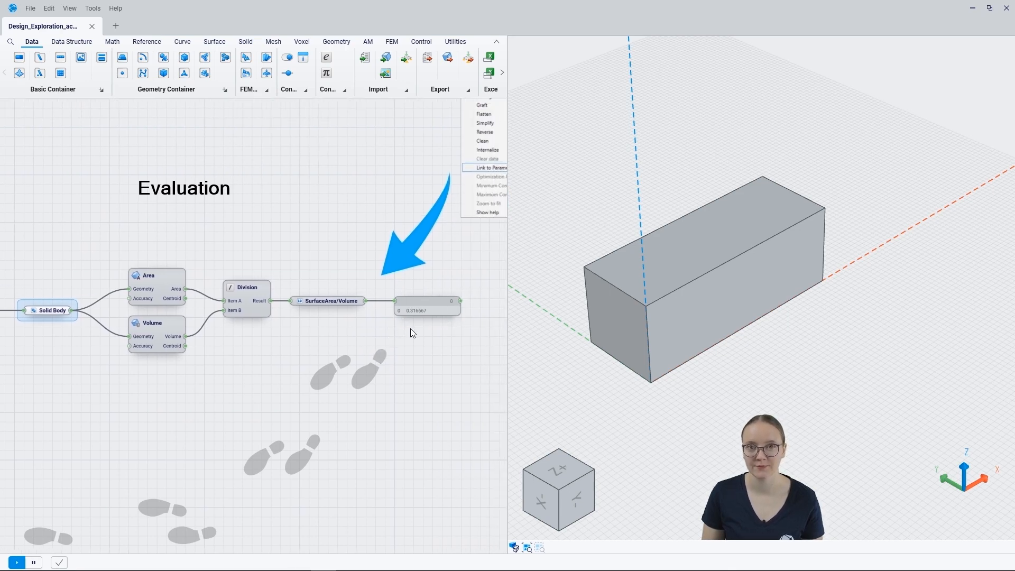
- Zoom out to the workflow overview, then in on the Interval (15) and Length (40) sliders and linking note
{"action": "scroll", "coordinate": [413, 335], "scroll_direction": "down", "scroll_amount": 2}
{"action": "scroll", "coordinate": [411, 334], "scroll_direction": "down", "scroll_amount": 3}
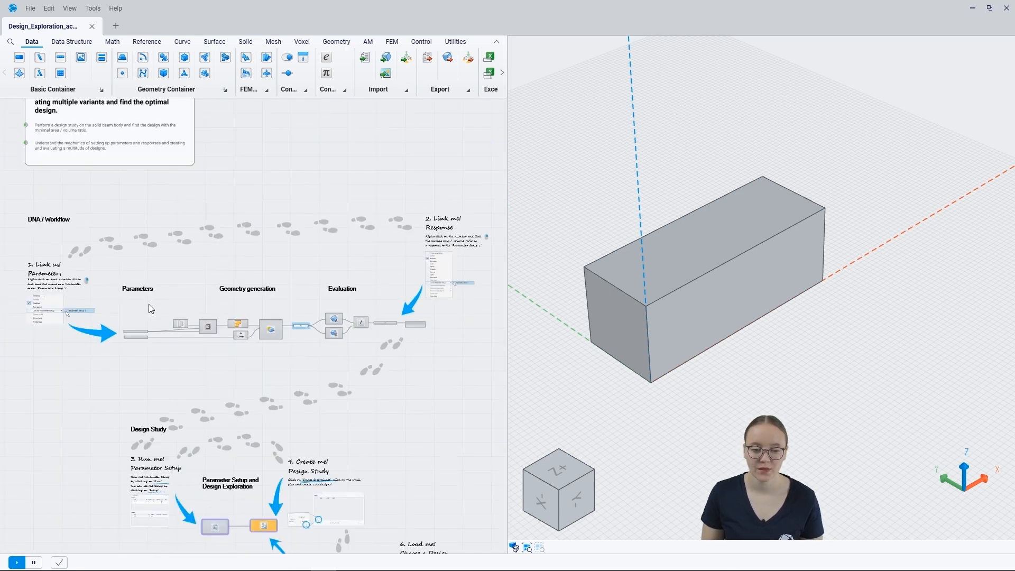
{"action": "right_click_drag", "start_coordinate": [134, 269], "coordinate": [239, 291]}
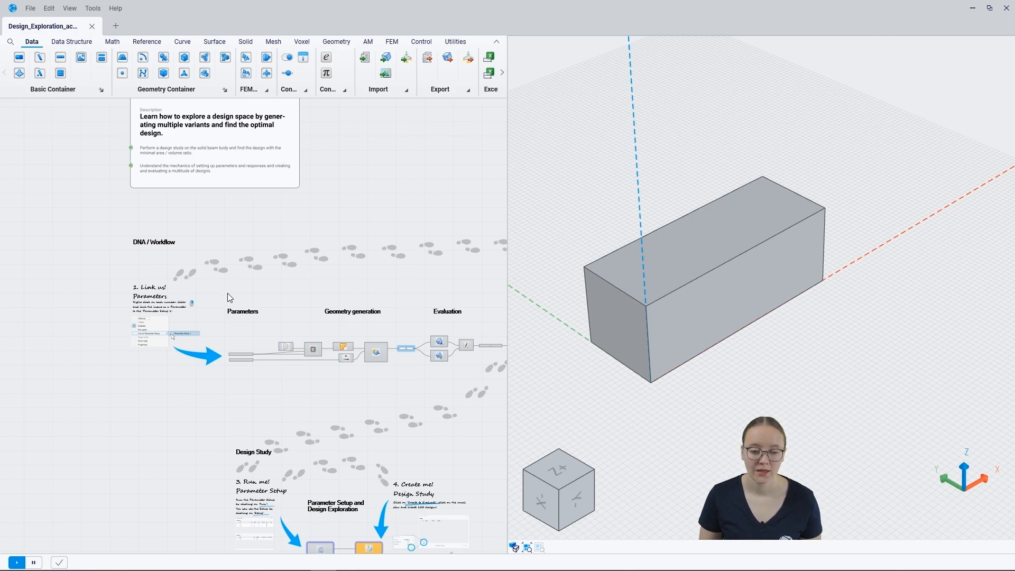
{"action": "scroll", "coordinate": [220, 329], "scroll_direction": "up", "scroll_amount": 4}
{"action": "right_click_drag", "start_coordinate": [151, 453], "coordinate": [152, 394]}
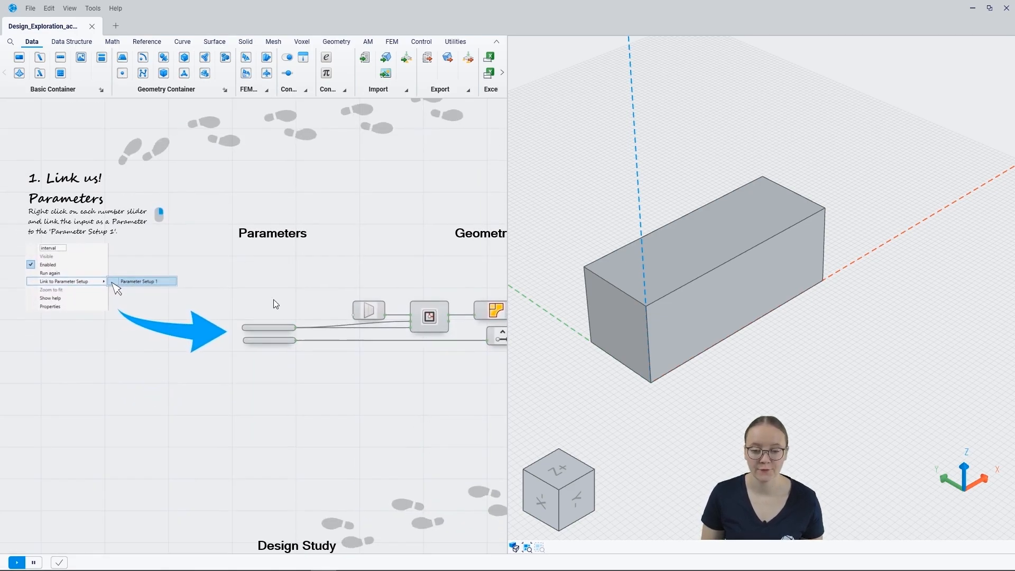
{"action": "scroll", "coordinate": [275, 329], "scroll_direction": "up", "scroll_amount": 3}
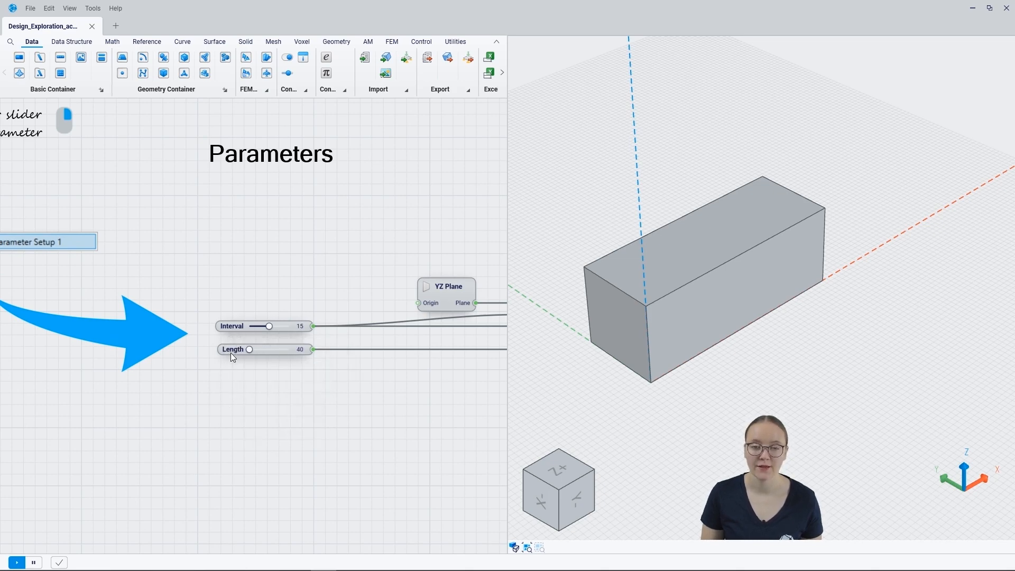
- Link the Interval slider and then the Length slider to Parameter Setup 1
{"action": "right_click", "coordinate": [234, 326]}
{"action": "mouse_move", "coordinate": [272, 383]}
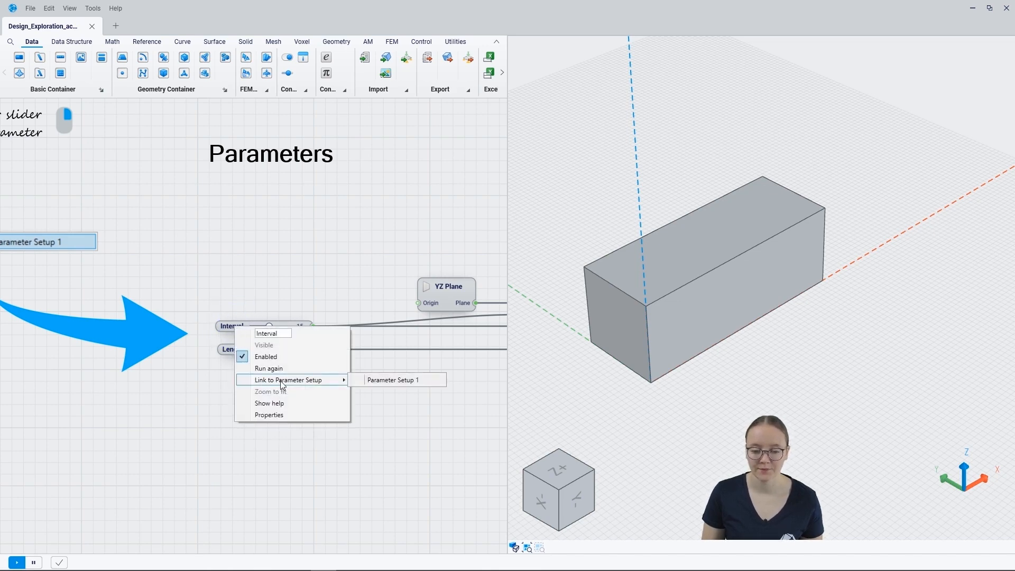
{"action": "left_click", "coordinate": [355, 379]}
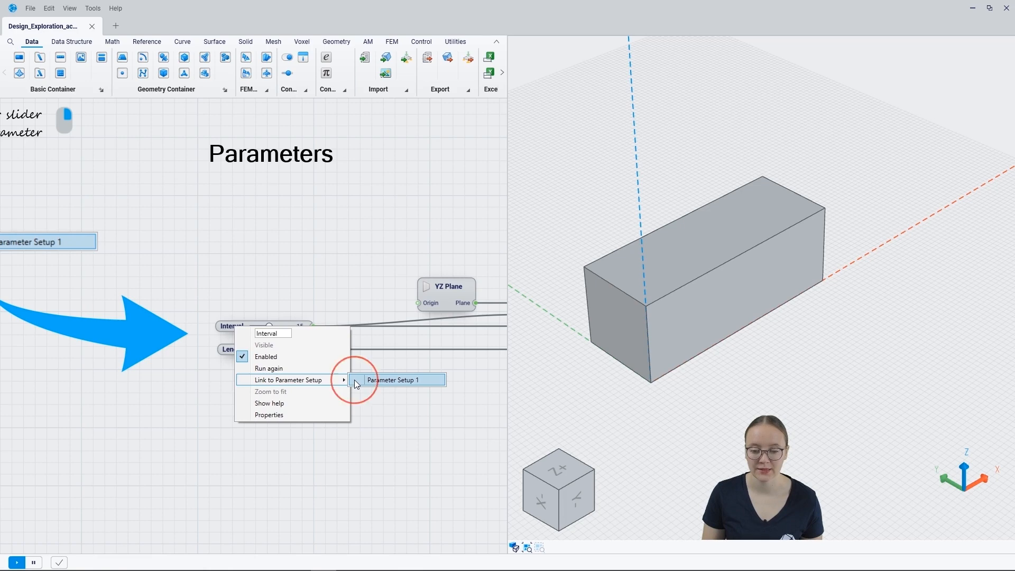
{"action": "right_click", "coordinate": [221, 350]}
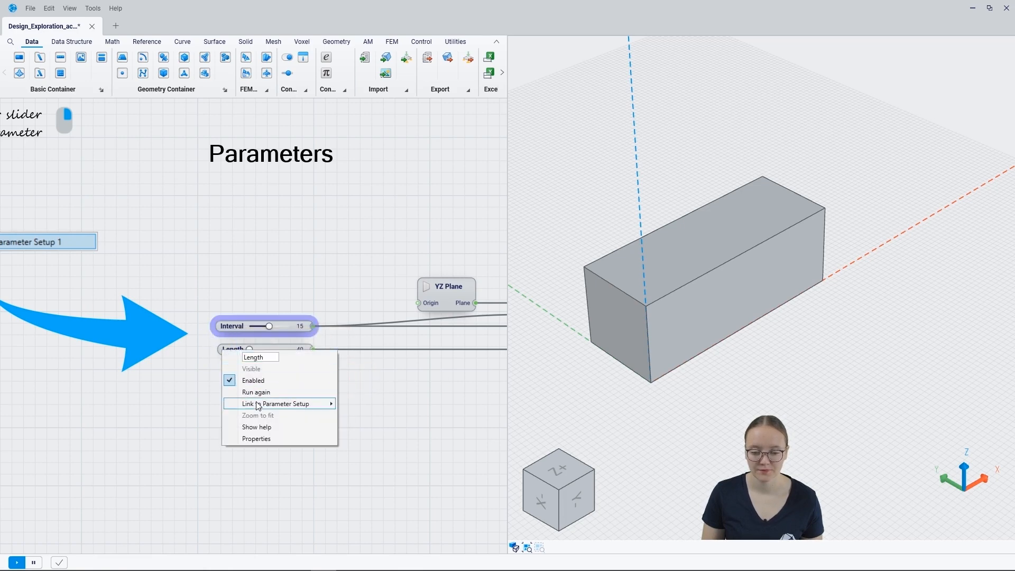
{"action": "left_click", "coordinate": [340, 403]}
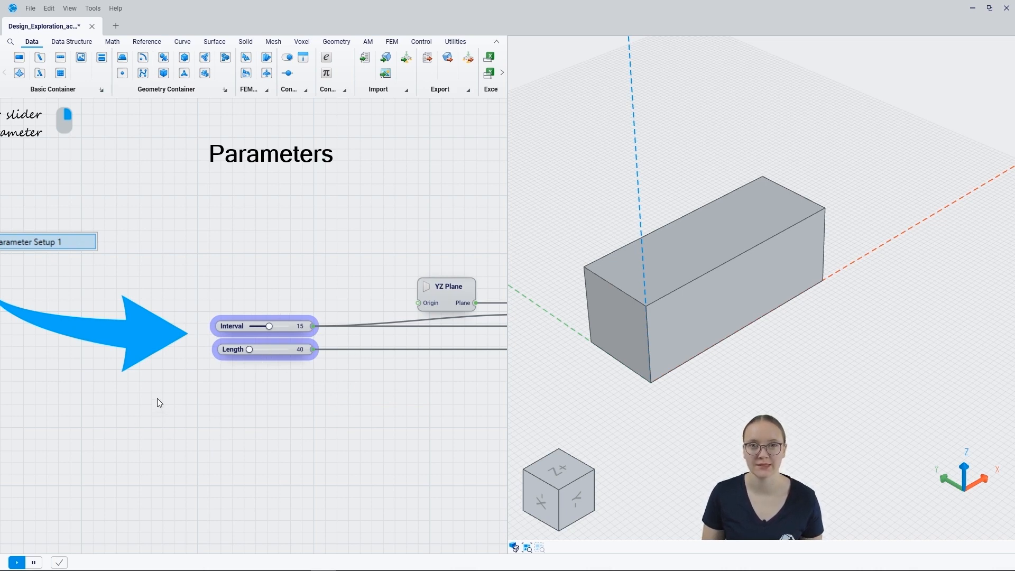
{"action": "scroll", "coordinate": [157, 398], "scroll_direction": "down", "scroll_amount": 3}
- Link the SurfaceArea/Volume node as a response of Parameter Setup 1
{"action": "left_click_drag", "start_coordinate": [408, 197], "coordinate": [61, 270]}
{"action": "left_click_drag", "start_coordinate": [460, 268], "coordinate": [190, 221]}
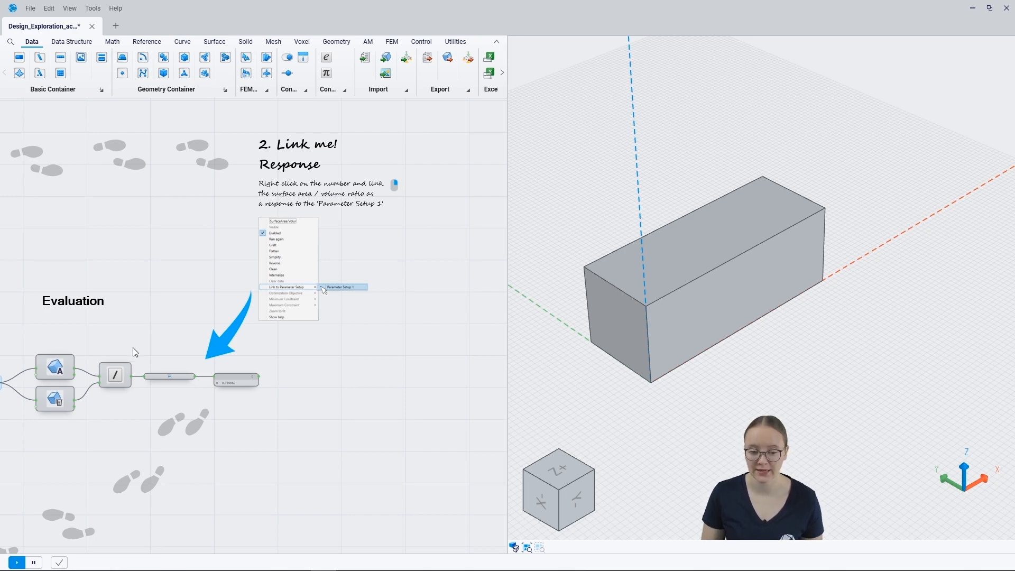
{"action": "scroll", "coordinate": [134, 377], "scroll_direction": "up", "scroll_amount": 3}
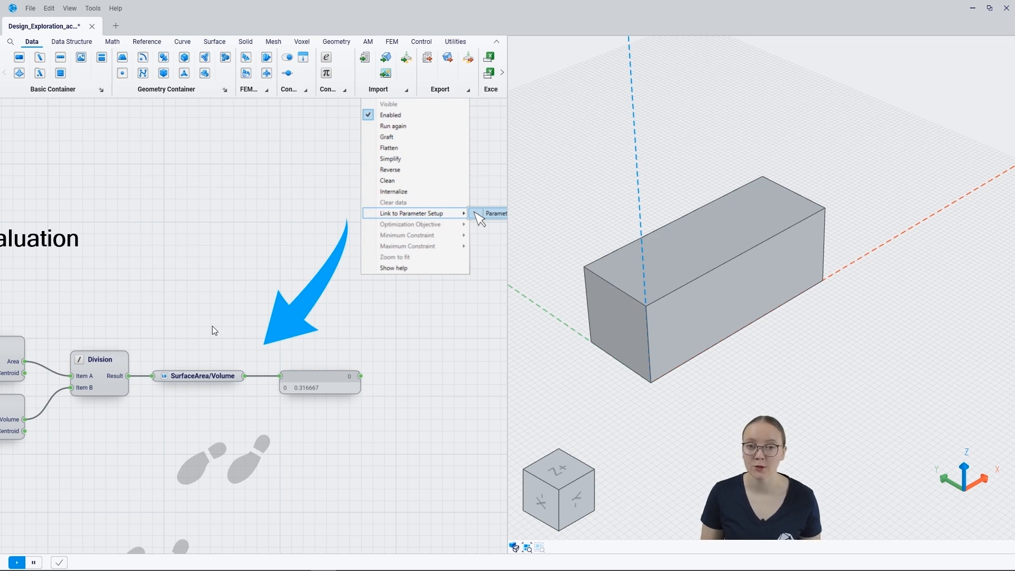
{"action": "right_click", "coordinate": [202, 376]}
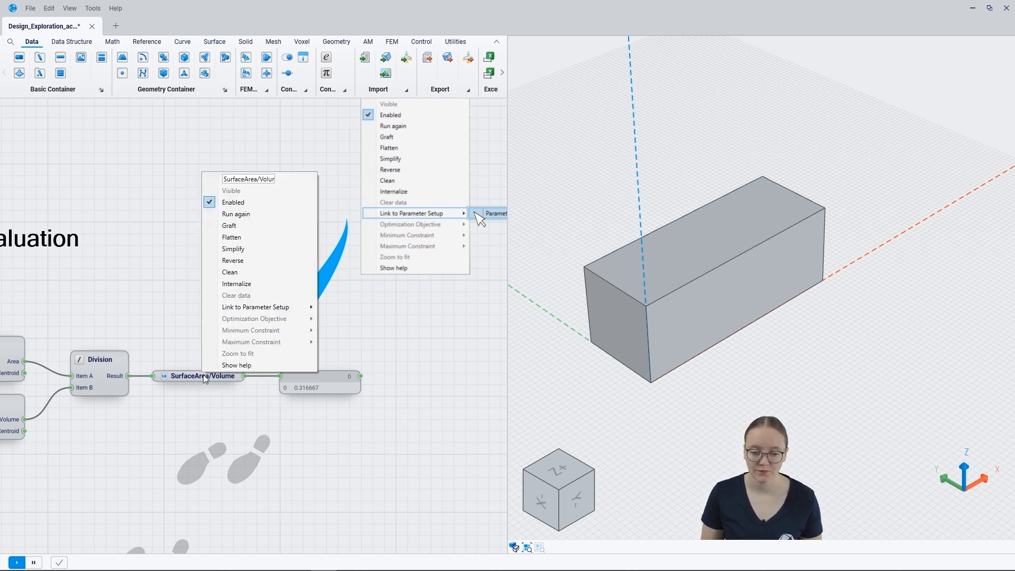
{"action": "mouse_move", "coordinate": [263, 311]}
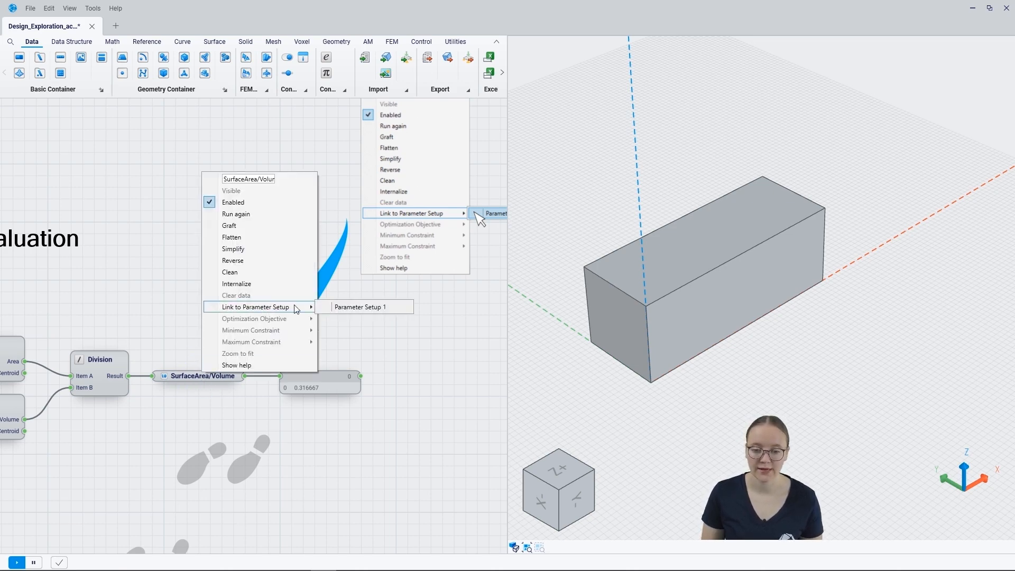
{"action": "left_click", "coordinate": [324, 309]}
- Pan to the Design Study section and its evaluate design study note
{"action": "right_click_drag", "start_coordinate": [170, 476], "coordinate": [407, 318]}
{"action": "scroll", "coordinate": [408, 317], "scroll_direction": "down", "scroll_amount": 4}
{"action": "right_click_drag", "start_coordinate": [132, 429], "coordinate": [263, 262]}
{"action": "right_click_drag", "start_coordinate": [279, 353], "coordinate": [265, 338]}
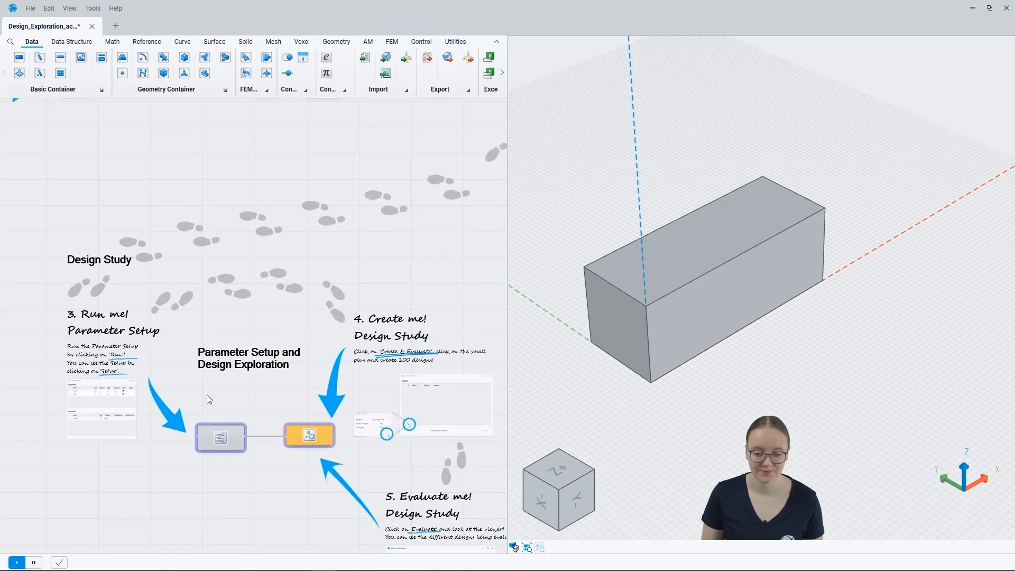
- Center the Parameter Setup and Design Exploration nodes and run Parameter Setup 1
{"action": "scroll", "coordinate": [206, 401], "scroll_direction": "up", "scroll_amount": 3}
{"action": "right_click_drag", "start_coordinate": [217, 408], "coordinate": [271, 358]}
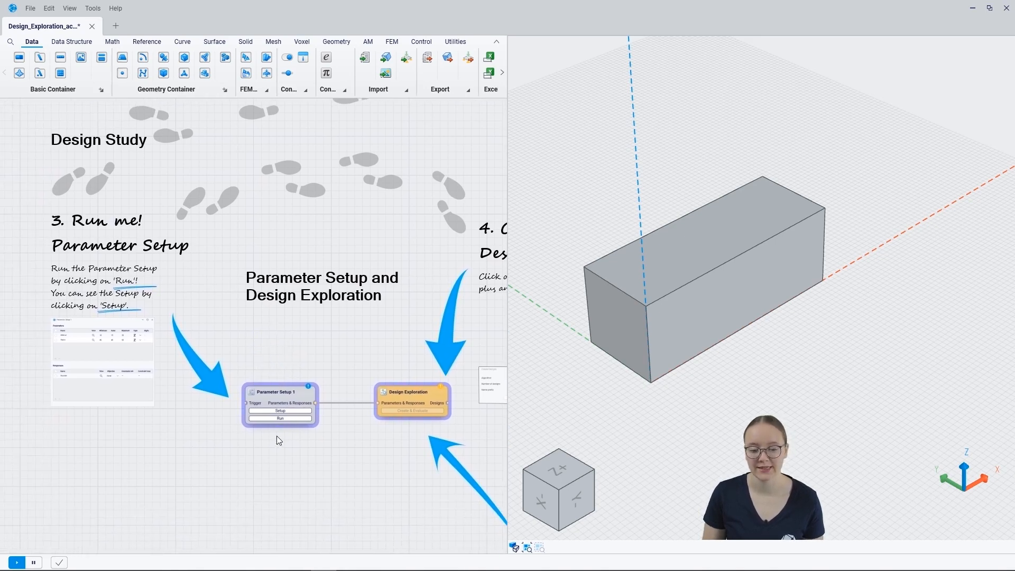
{"action": "left_click", "coordinate": [285, 421]}
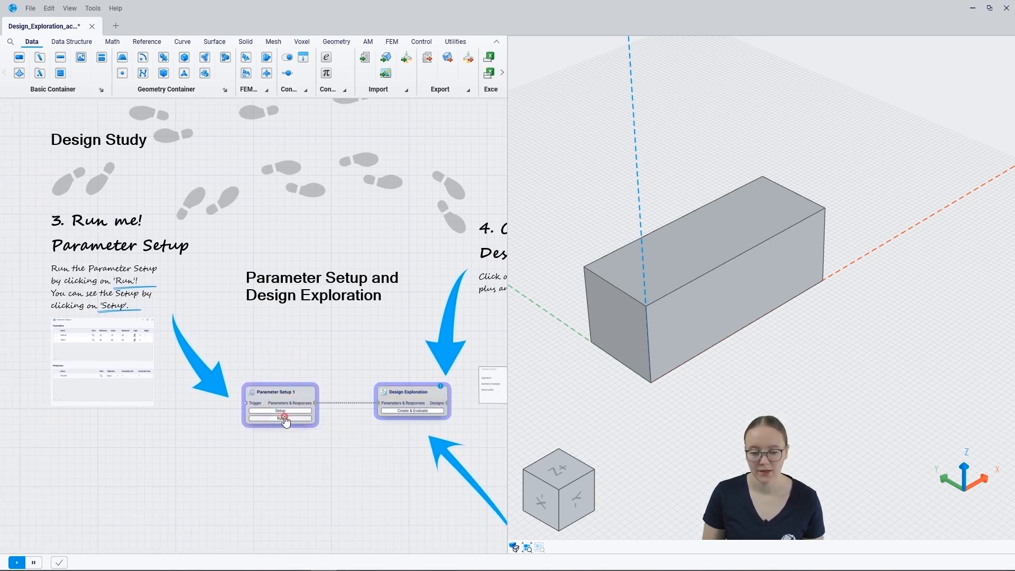
- Review the setup's Interval 10–20 and Length 40–60 parameters and SurfaceArea/Volume response, annotating both tables
{"action": "left_click", "coordinate": [284, 412]}
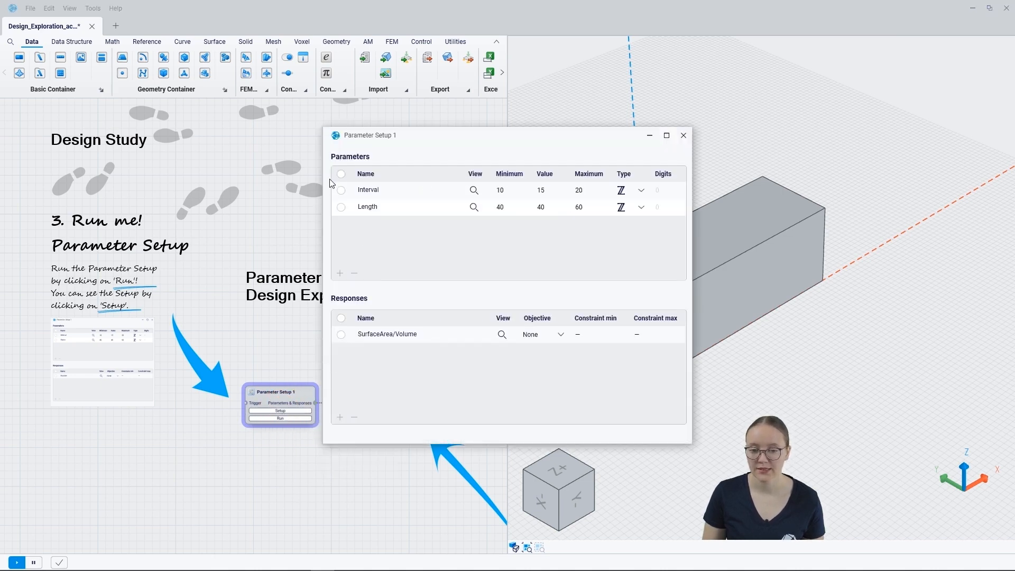
{"action": "key", "text": "ctrl+shift+3"}
{"action": "mouse_move", "coordinate": [332, 210]}
{"action": "left_mouse_down"}
{"action": "mouse_move", "coordinate": [678, 226]}
{"action": "mouse_move", "coordinate": [640, 150]}
{"action": "mouse_move", "coordinate": [341, 156]}
{"action": "mouse_move", "coordinate": [331, 209]}
{"action": "left_mouse_up"}
{"action": "mouse_move", "coordinate": [385, 284]}
{"action": "left_mouse_down"}
{"action": "mouse_move", "coordinate": [360, 284]}
{"action": "mouse_move", "coordinate": [306, 341]}
{"action": "mouse_move", "coordinate": [632, 371]}
{"action": "mouse_move", "coordinate": [530, 277]}
{"action": "mouse_move", "coordinate": [391, 281]}
{"action": "left_mouse_up"}
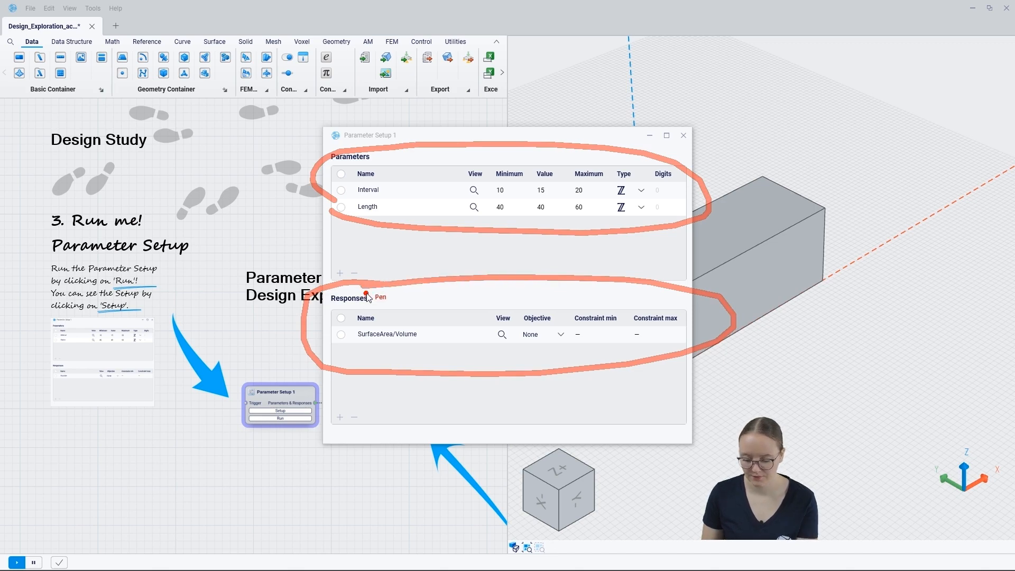
{"action": "key", "text": "Escape"}
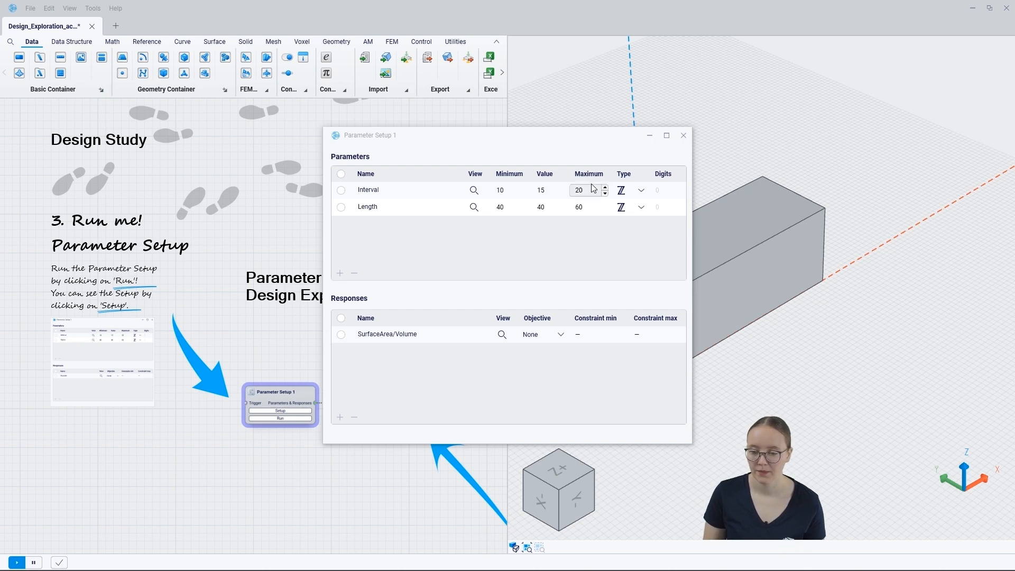
{"action": "left_click", "coordinate": [684, 136]}
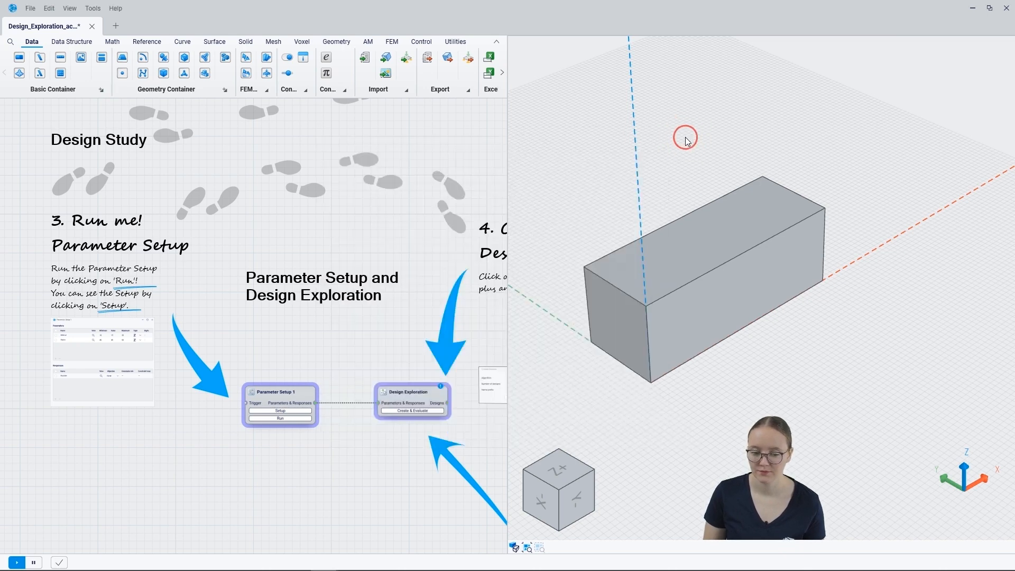
- Open Create & Evaluate on the step 4 Design Exploration node and move the window aside
{"action": "left_click_drag", "start_coordinate": [392, 449], "coordinate": [167, 414]}
{"action": "middle_click_drag", "start_coordinate": [154, 404], "coordinate": [138, 360]}
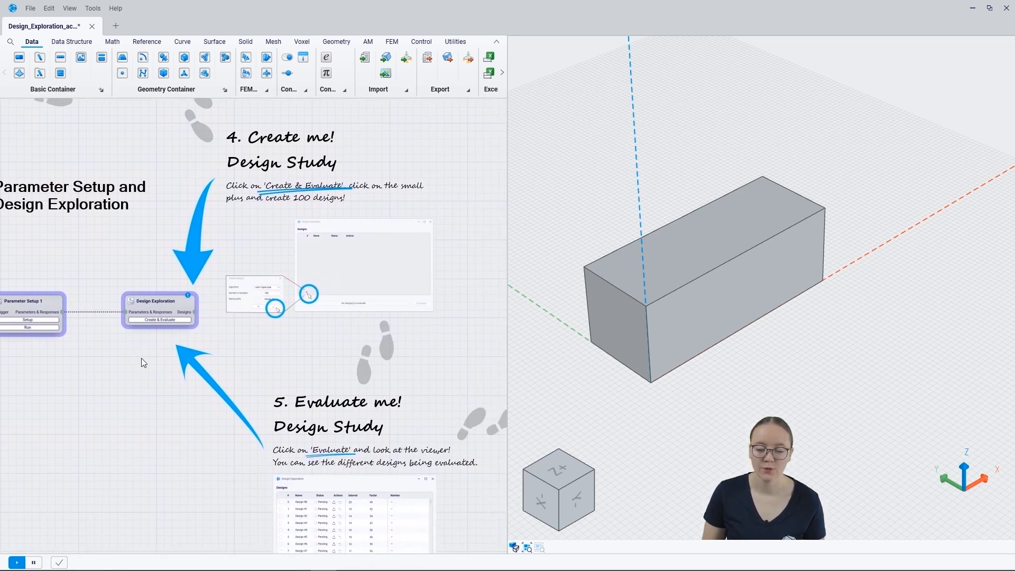
{"action": "left_click", "coordinate": [160, 321]}
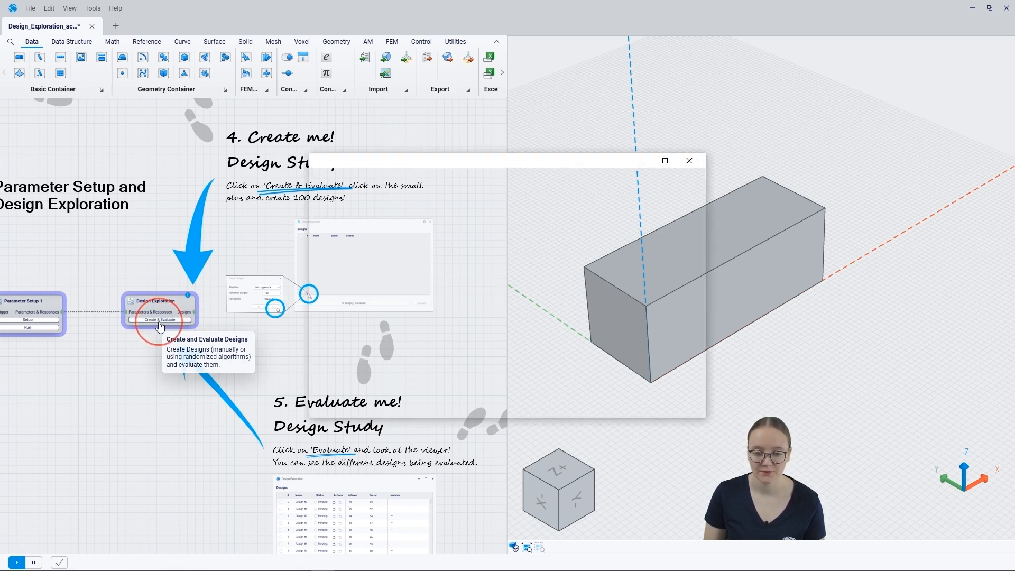
{"action": "left_click_drag", "start_coordinate": [541, 171], "coordinate": [297, 193]}
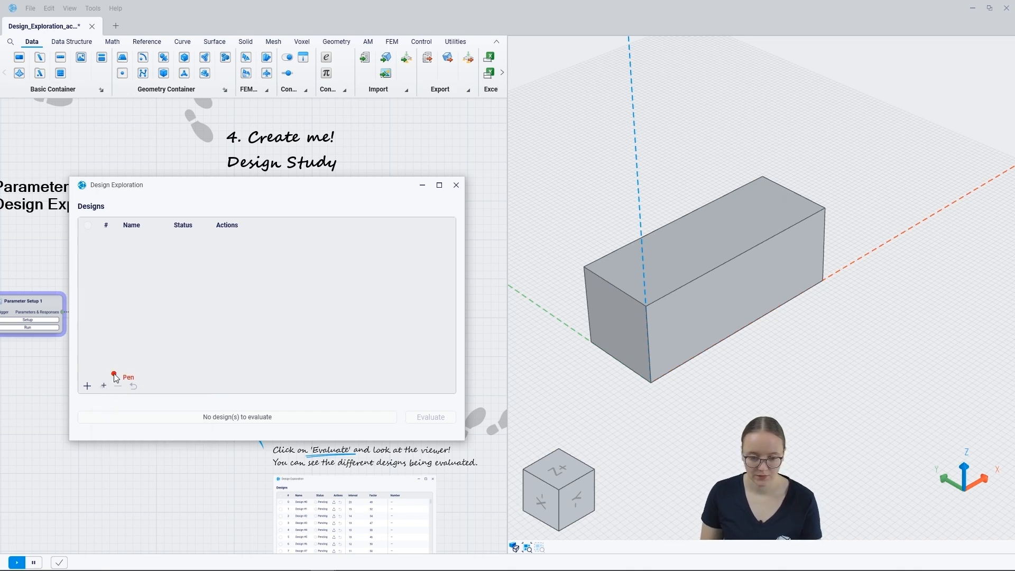
- Create 200 Latin Hypercube designs with varied Interval and Length values in the Designs list
{"action": "mouse_move", "coordinate": [110, 372]}
{"action": "left_mouse_down"}
{"action": "mouse_move", "coordinate": [98, 395]}
{"action": "mouse_move", "coordinate": [110, 385]}
{"action": "left_mouse_up"}
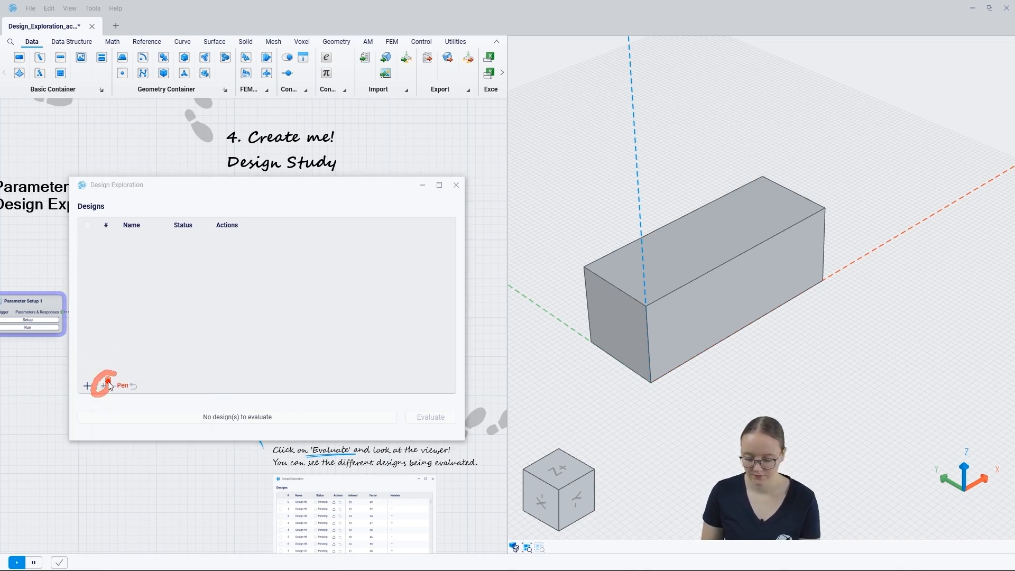
{"action": "left_click", "coordinate": [104, 385]}
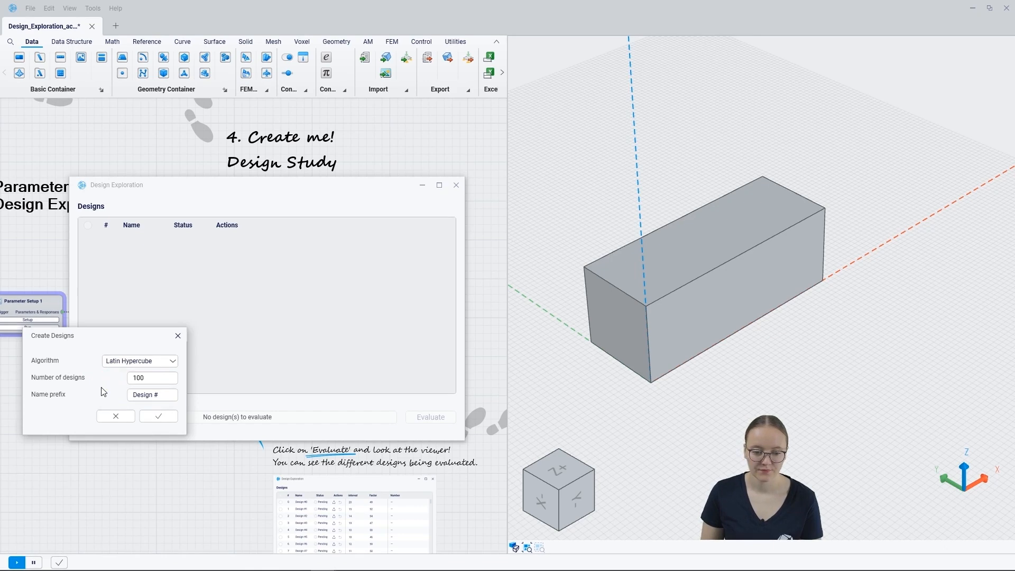
{"action": "left_click", "coordinate": [153, 380]}
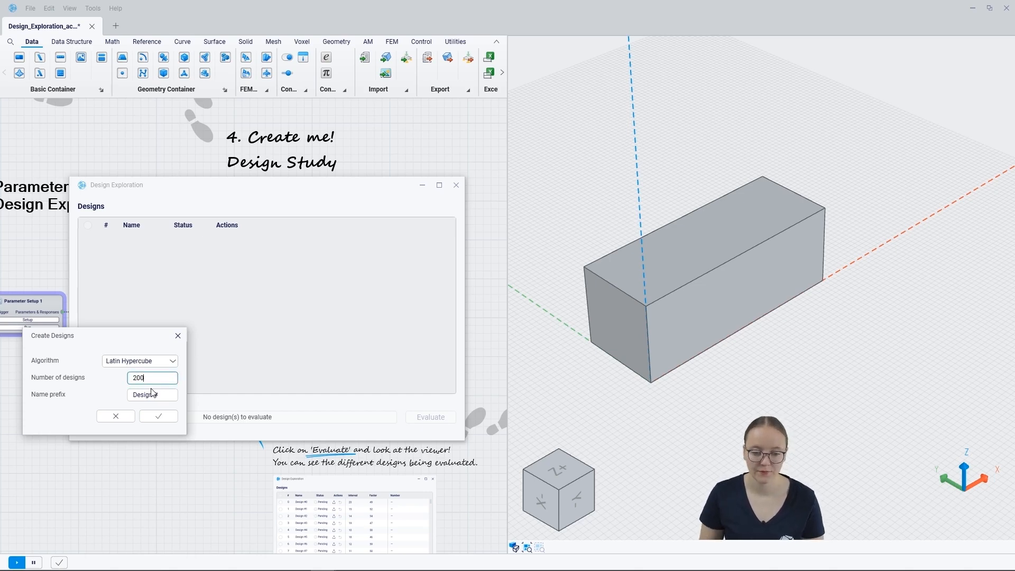
{"action": "left_click", "coordinate": [151, 416]}
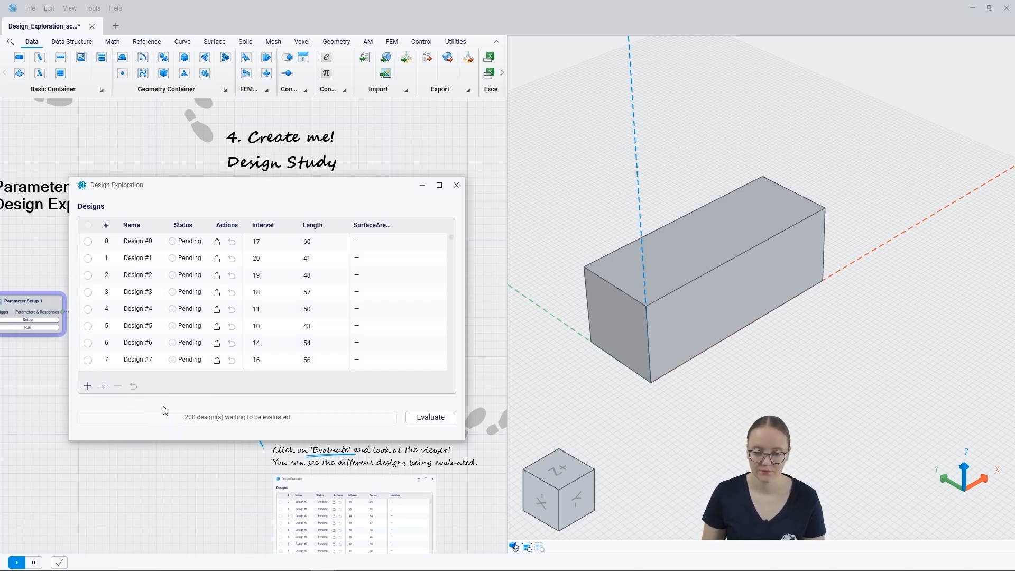
{"action": "left_click", "coordinate": [452, 239]}
{"action": "left_click_drag", "start_coordinate": [453, 240], "coordinate": [455, 263]}
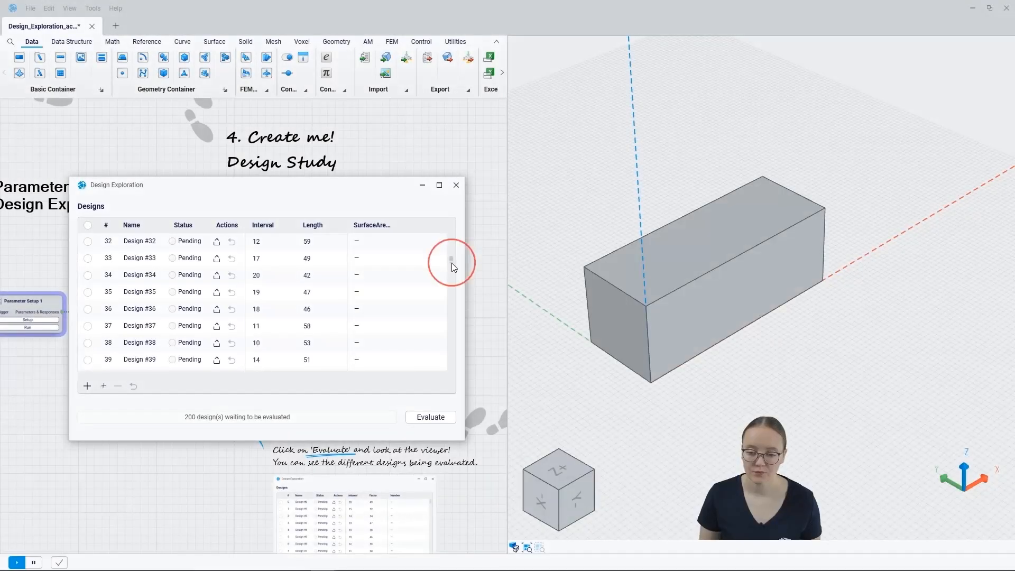
{"action": "left_click_drag", "start_coordinate": [451, 262], "coordinate": [449, 233]}
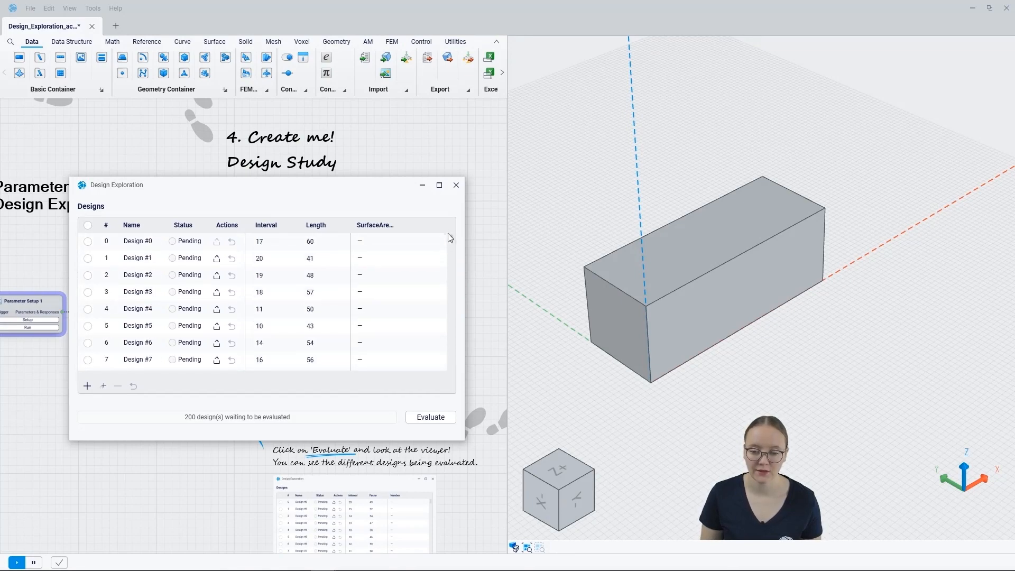
- Evaluate all 200 pending designs until each shows Computed with its SurfaceArea/Volume value
{"action": "left_click", "coordinate": [439, 421]}
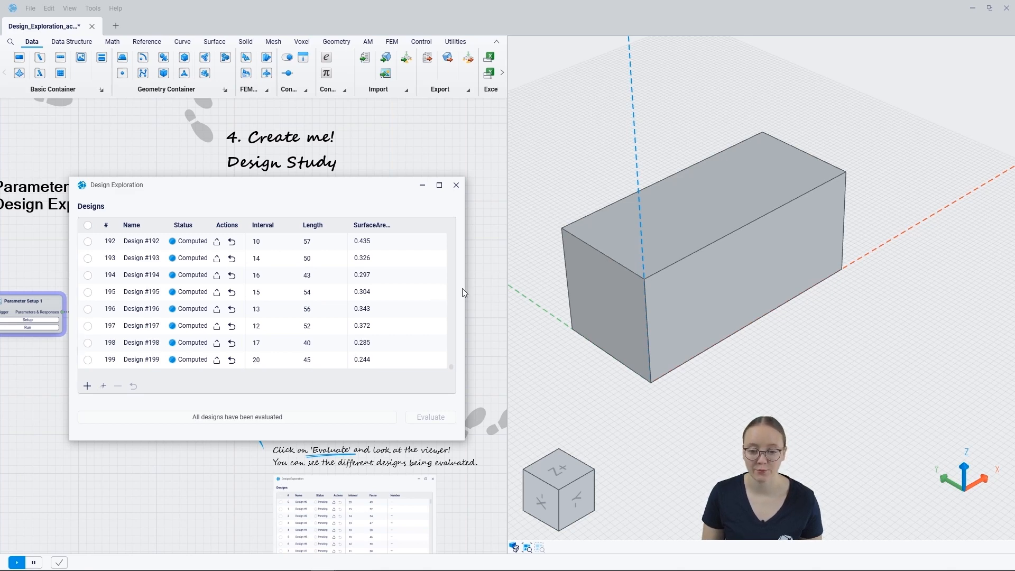
{"action": "left_click_drag", "start_coordinate": [452, 367], "coordinate": [448, 234]}
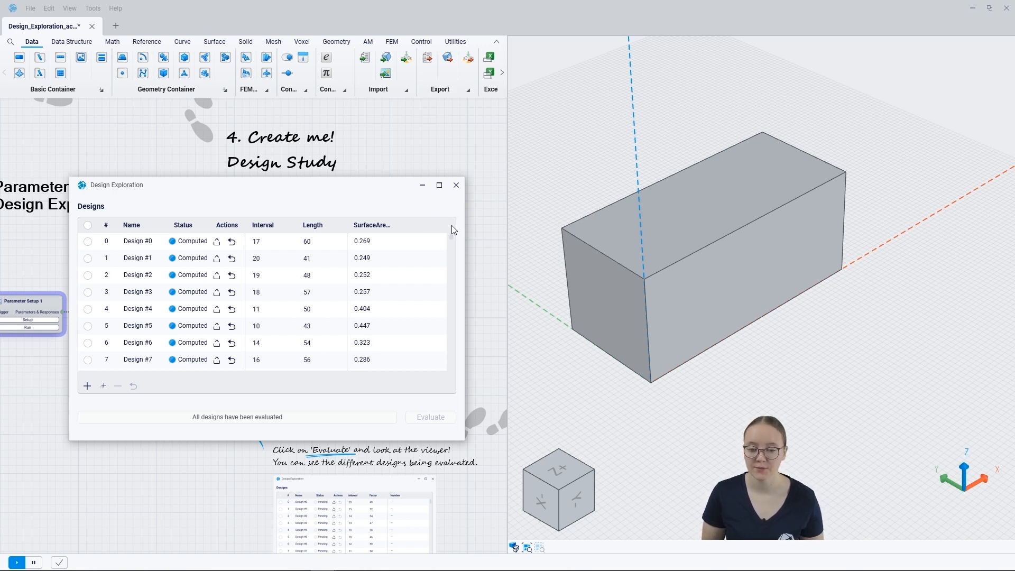
- Sort designs by SurfaceArea/Volume ascending and load Design #100 (0.234, Interval 20, Length 58)
{"action": "left_click", "coordinate": [383, 229]}
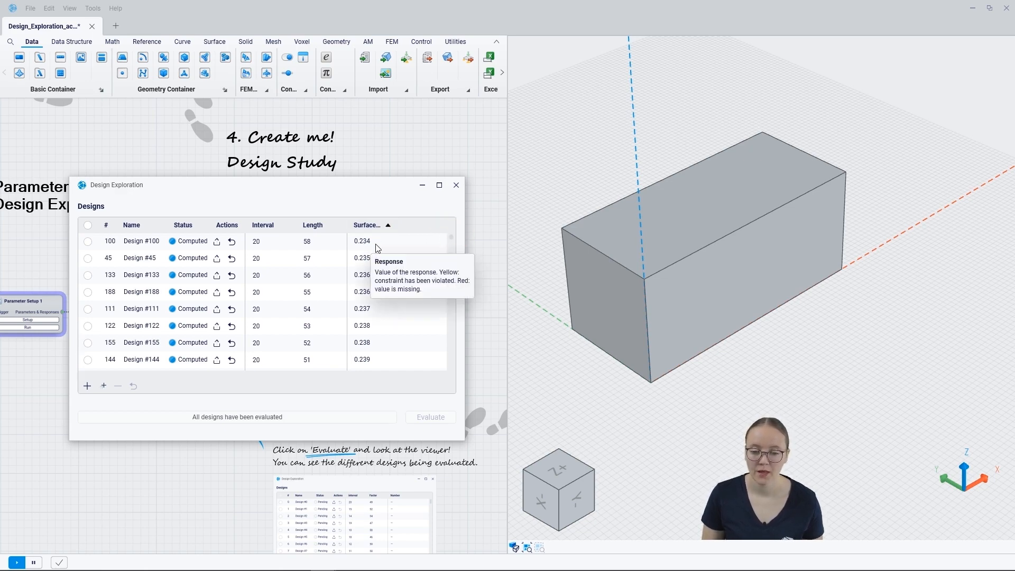
{"action": "left_click", "coordinate": [217, 242]}
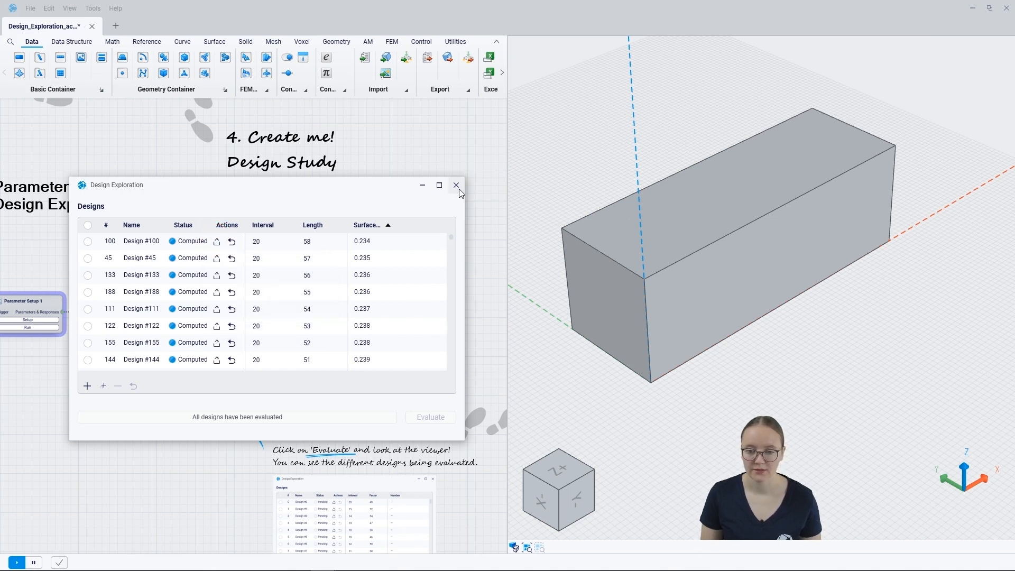
{"action": "double_click", "coordinate": [251, 244]}
{"action": "double_click", "coordinate": [316, 243]}
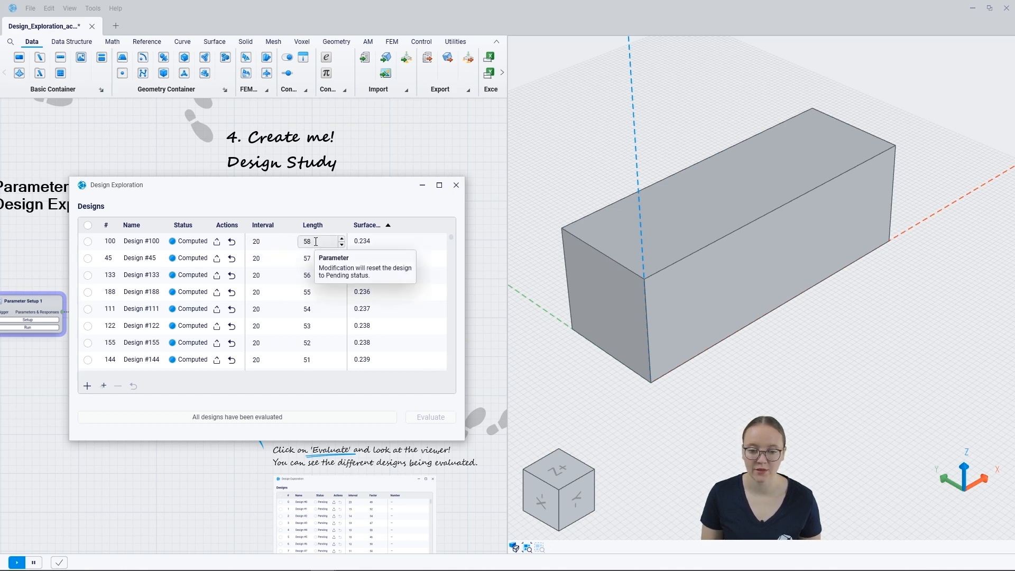
- Close the Design Exploration window and zoom to the sliders now reading 20 and 58
{"action": "left_click", "coordinate": [456, 186]}
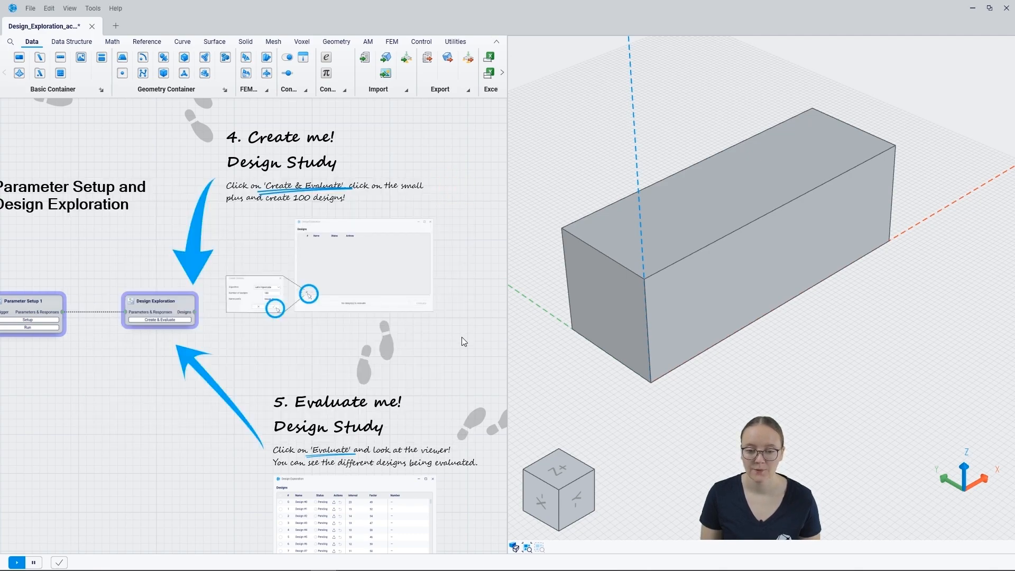
{"action": "scroll", "coordinate": [462, 339], "scroll_direction": "down", "scroll_amount": 4}
{"action": "middle_click_drag", "start_coordinate": [262, 143], "coordinate": [292, 299]}
{"action": "scroll", "coordinate": [193, 227], "scroll_direction": "up", "scroll_amount": 8}
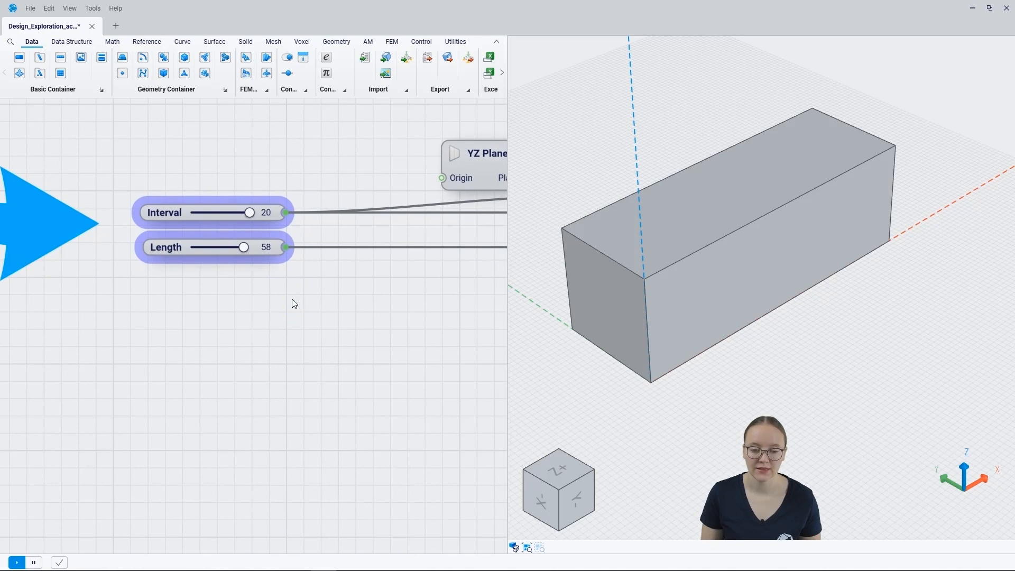